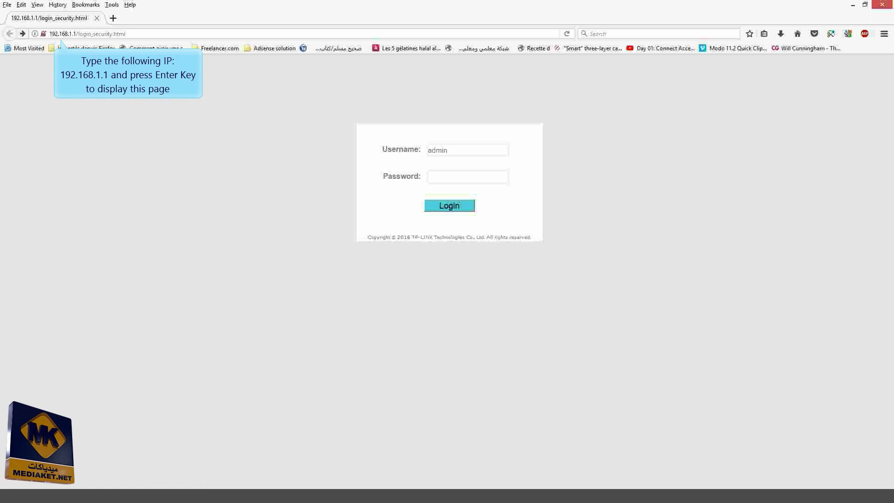
Fill in the admin password on the router login page
left_click(70, 35)
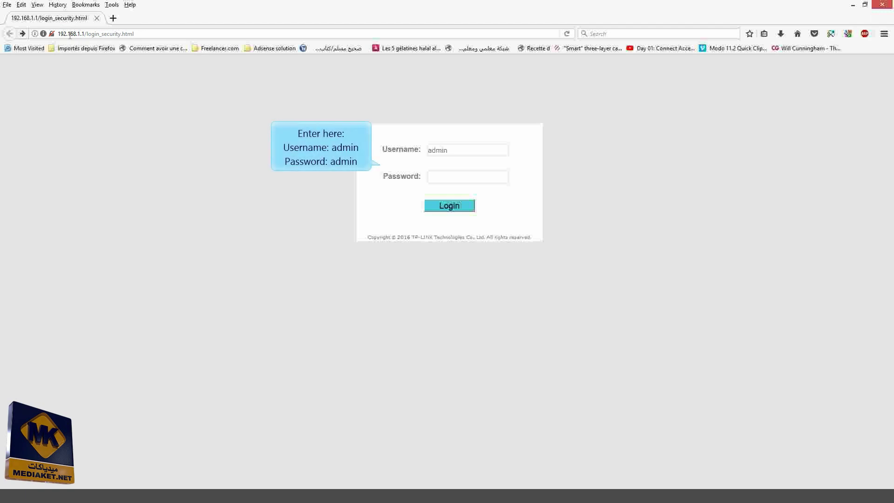
left_click(465, 179)
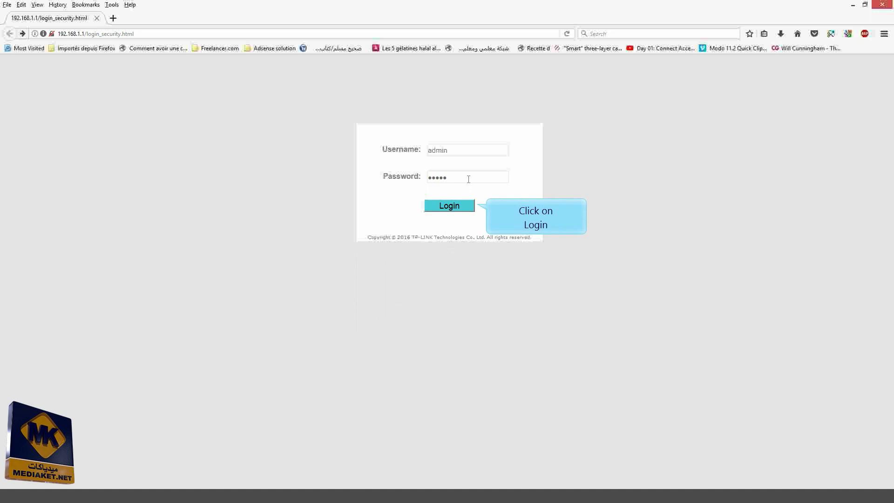
Log in, start Quick Start, and set the time zone to (GMT+01:00) Amsterdam, Berlin
left_click(449, 206)
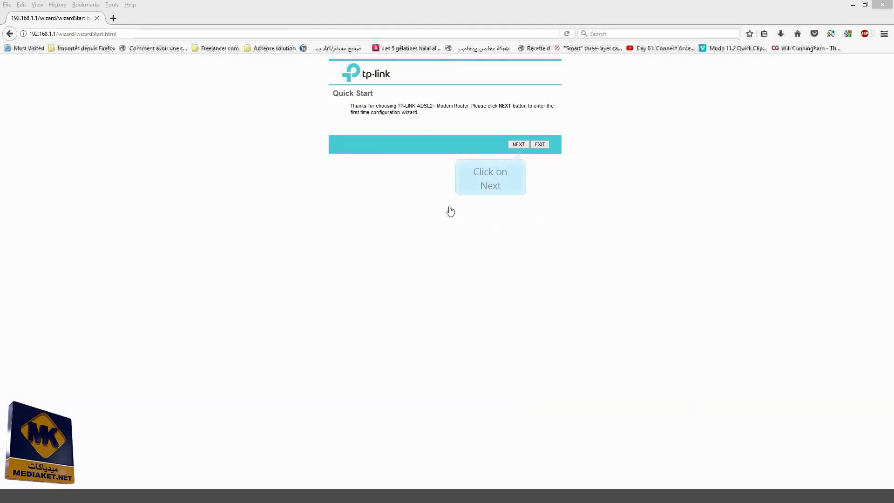
left_click(518, 150)
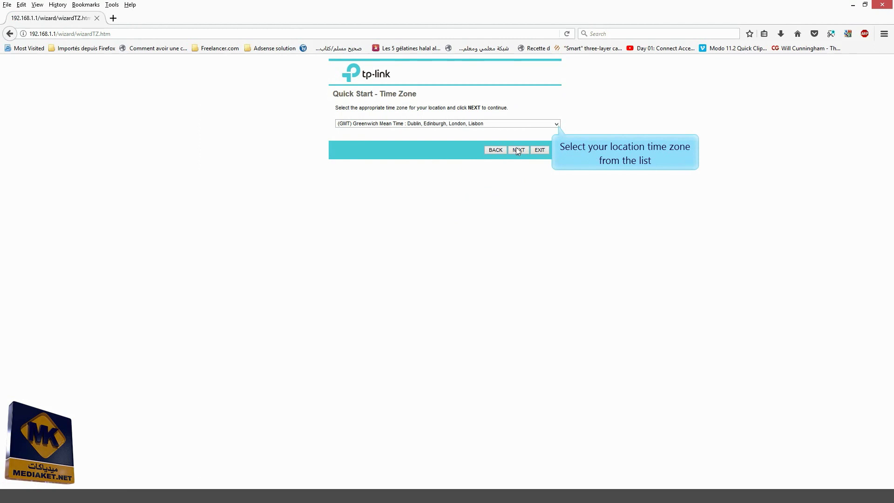
left_click(556, 124)
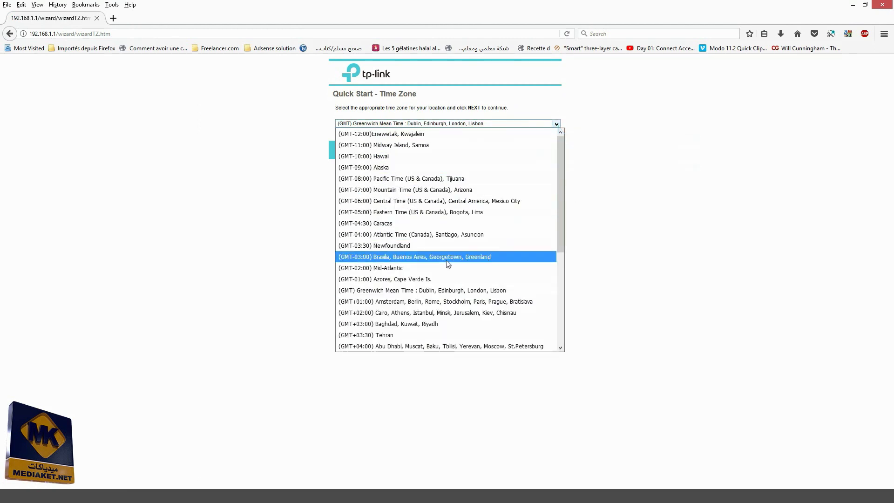
left_click(449, 302)
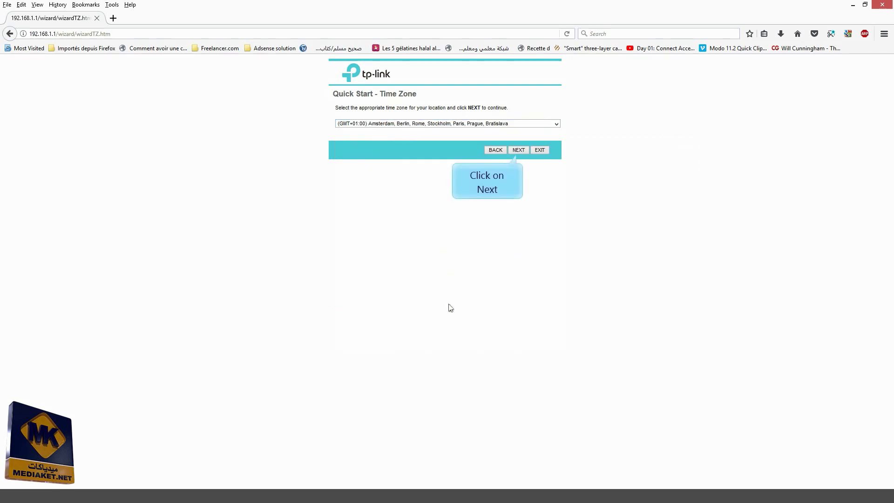
left_click(520, 149)
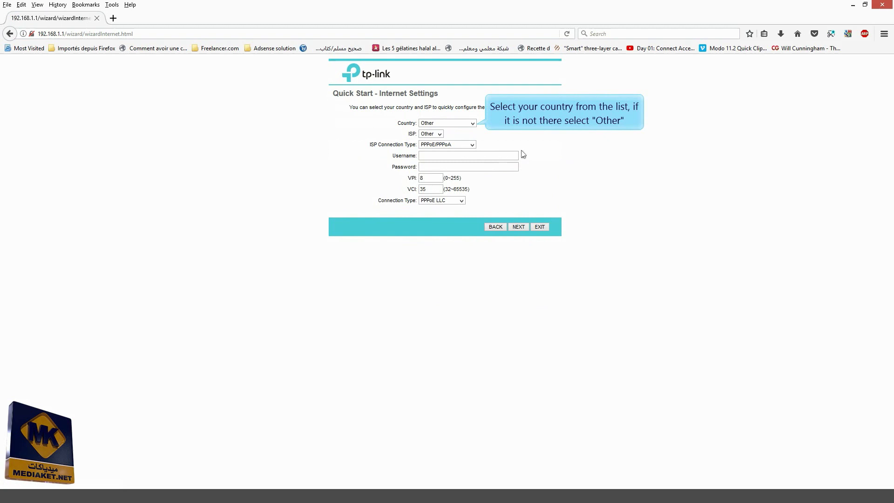
Set Country and ISP to Other with PPPoE/PPPoA as the connection type
left_click(471, 123)
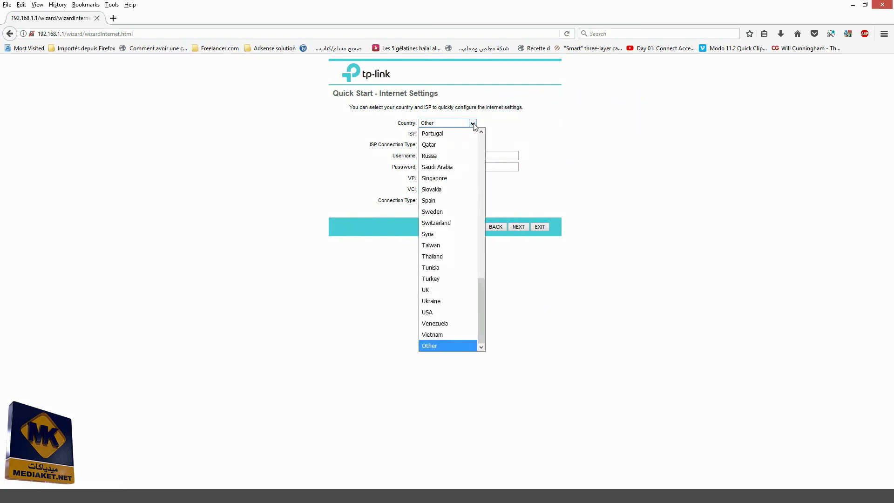
scroll(477, 289, "up", 15)
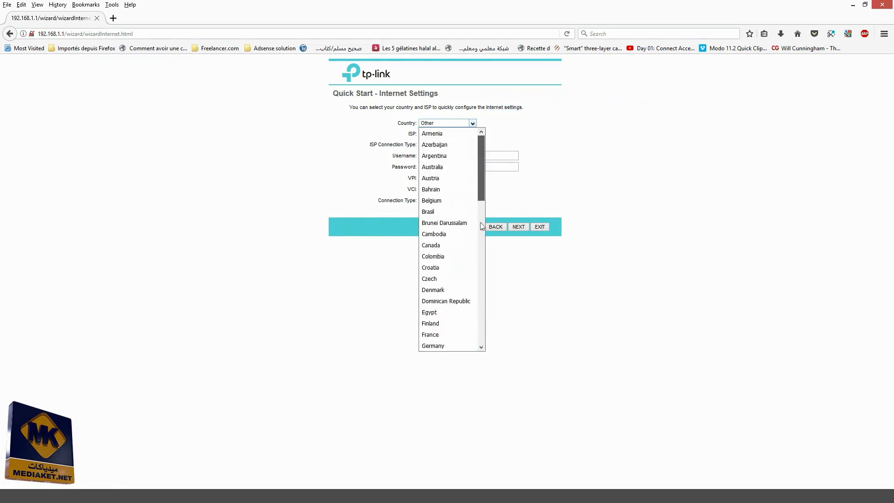
left_click_drag(482, 159, 459, 331)
left_click(439, 345)
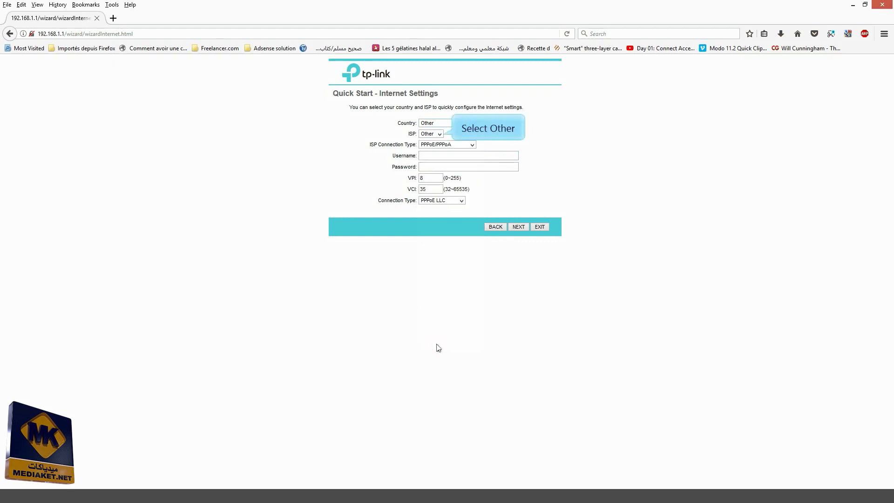
left_click(440, 135)
left_click(440, 135)
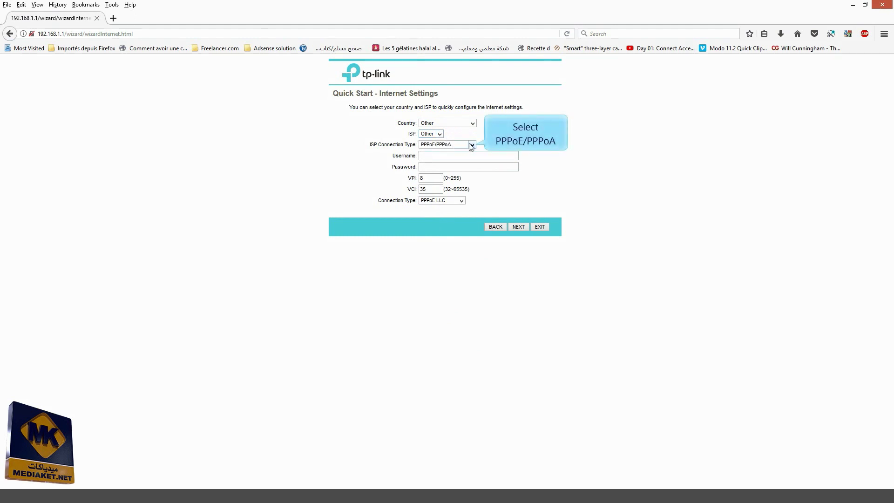
left_click(471, 145)
left_click(474, 176)
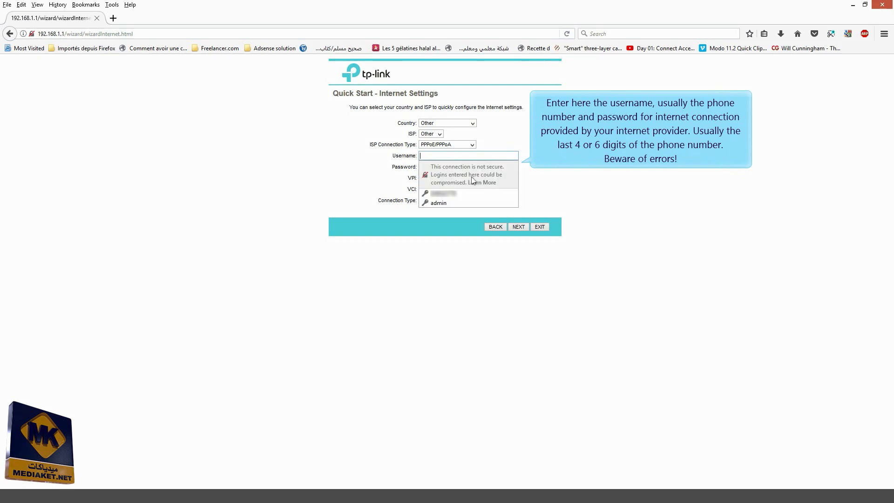
Enter the ISP account username and password, and set VPI 0 and VCI 38
left_click(448, 158)
type("036")
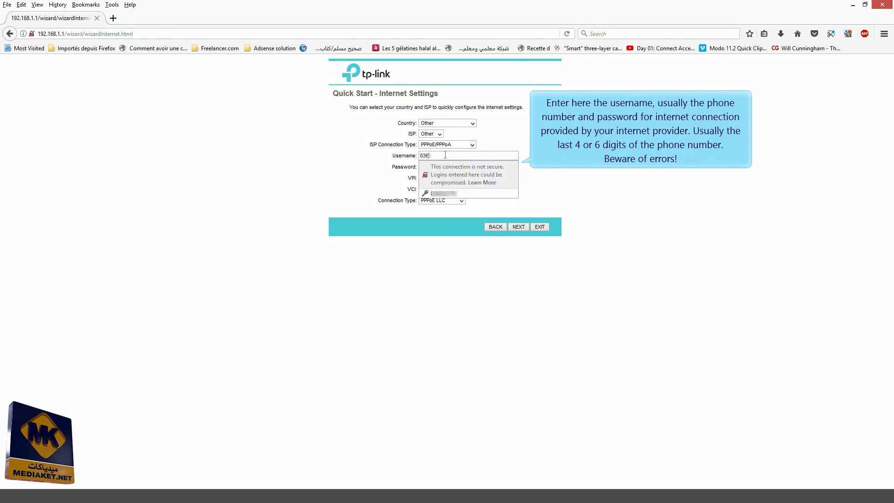
type("******")
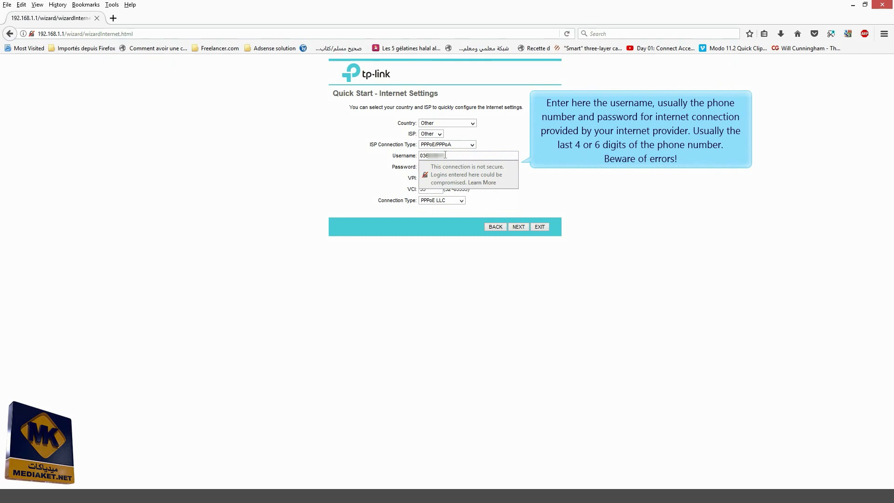
left_click(442, 166)
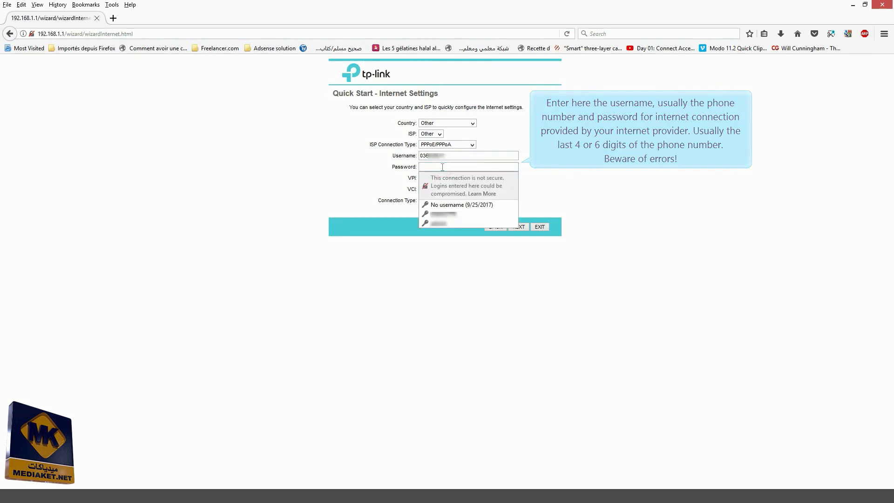
type("****")
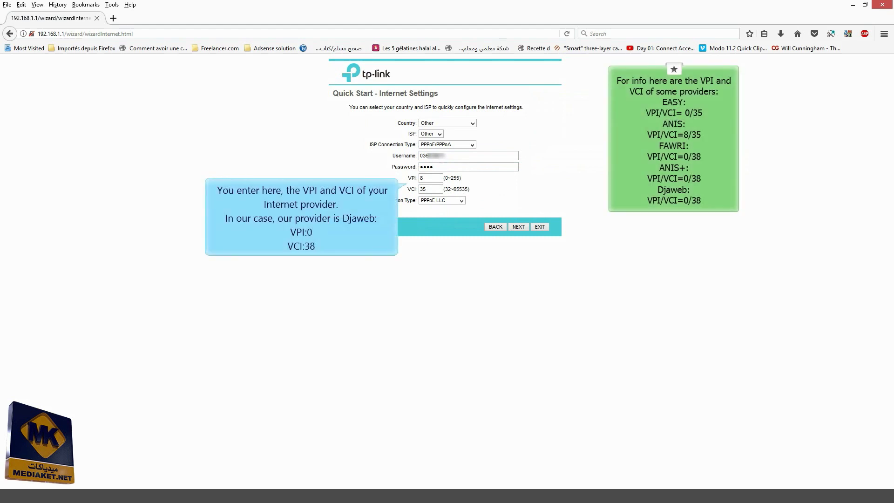
double_click(435, 178)
type("0")
double_click(433, 189)
type("38")
Rename the Wi-Fi network to HAISOU_WL
left_click(518, 227)
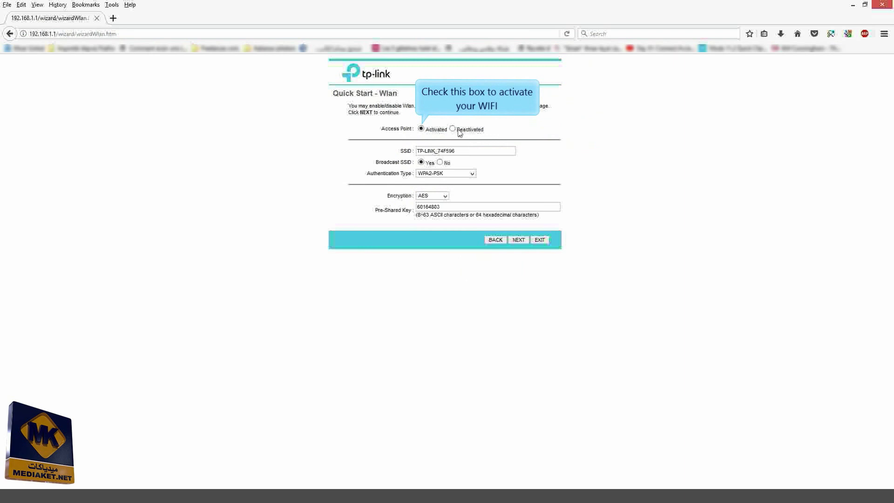
triple_click(461, 154)
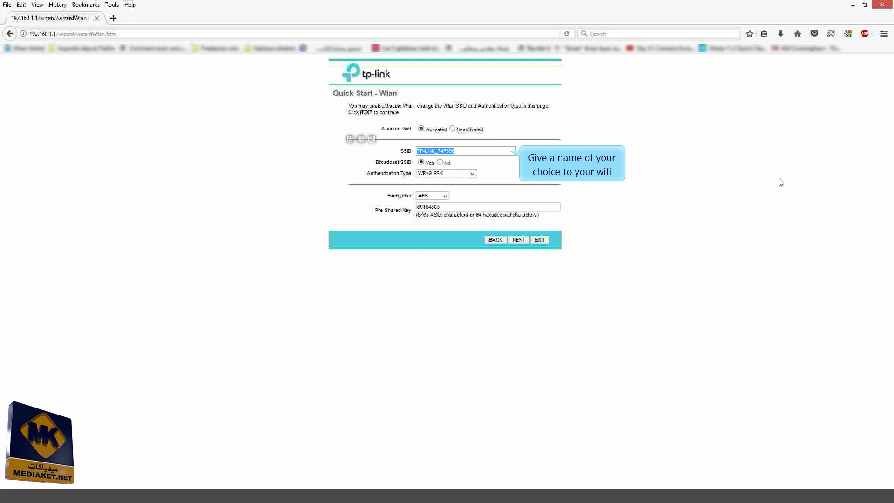
type("HAISS")
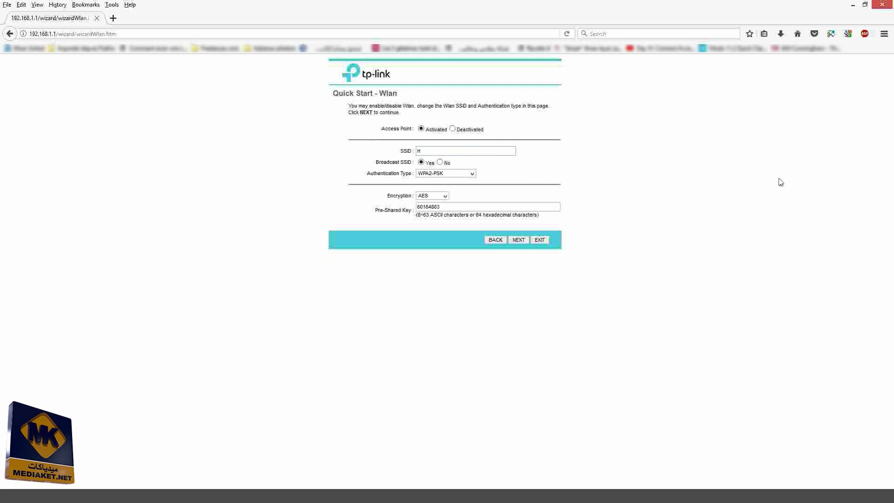
key("BackSpace")
key("BackSpace")
type("ISOU_WL")
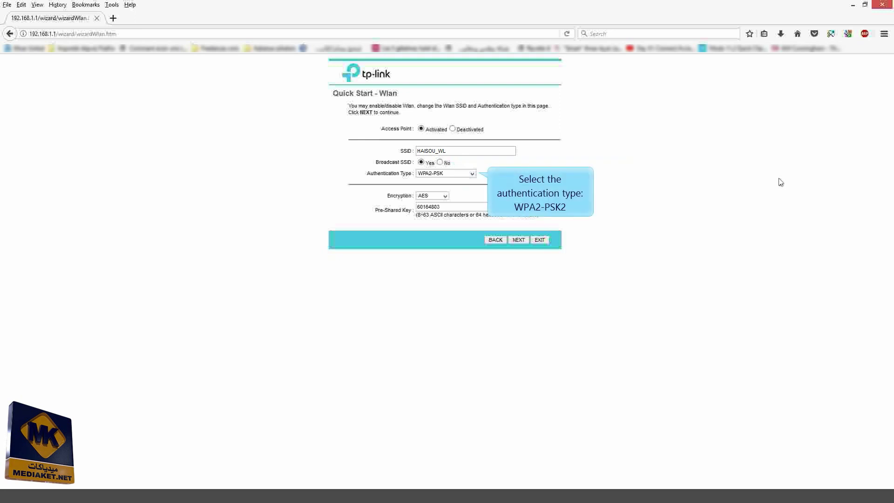
Secure the Wi-Fi with WPA-PSK/WPA2-PSK, TKIP/AES encryption and a new pre-shared key
left_click(471, 175)
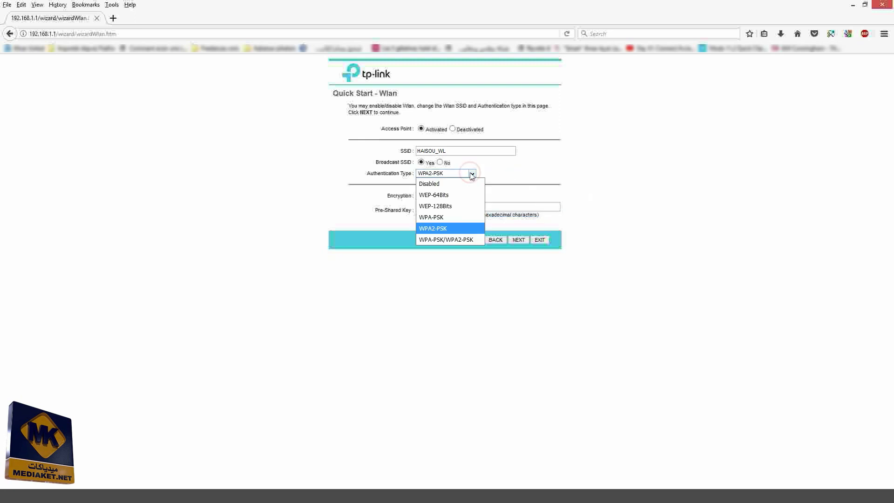
left_click(445, 240)
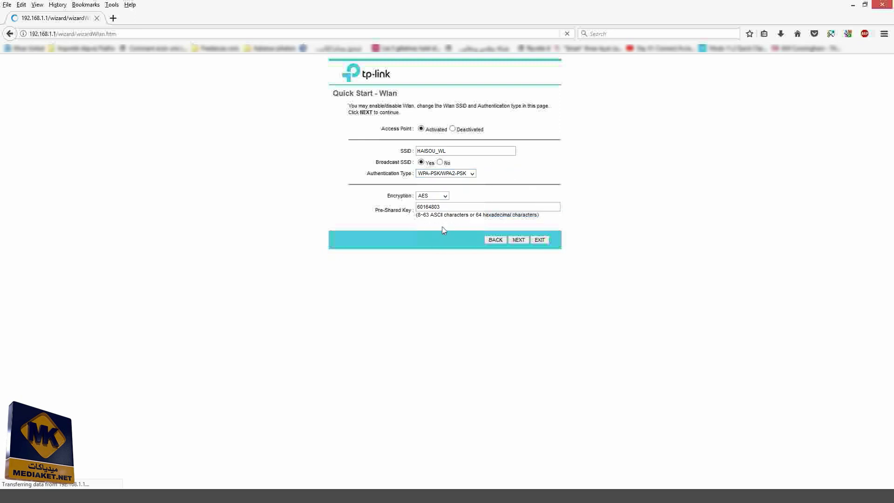
left_click(445, 196)
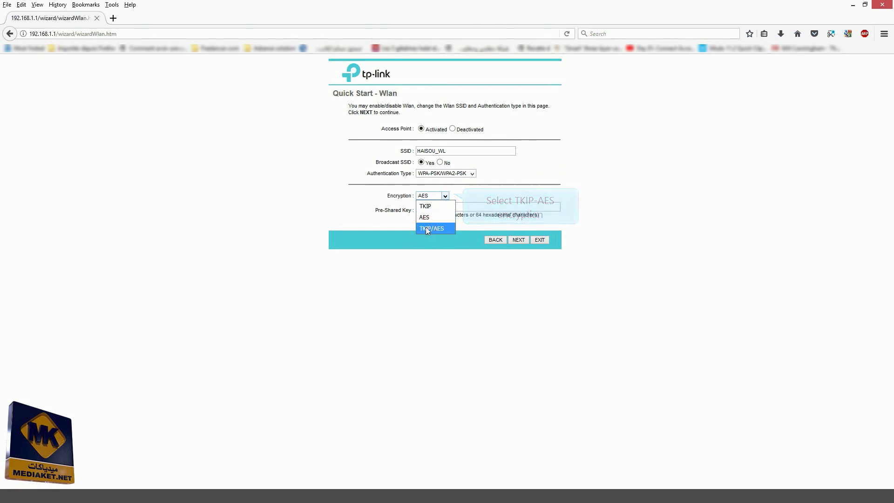
left_click(426, 229)
left_click(451, 207)
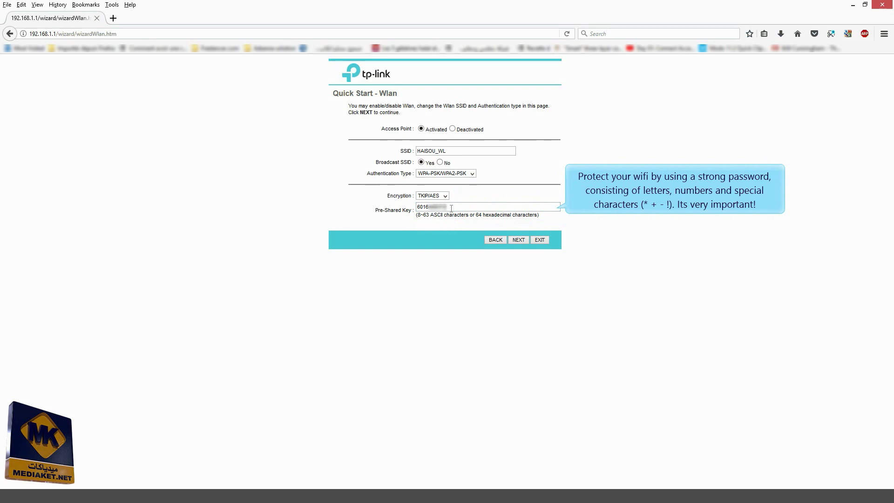
key("BackSpace")
key("BackSpace")
key("BackSpace")
key("BackSpace")
key("BackSpace")
key("BackSpace")
key("BackSpace")
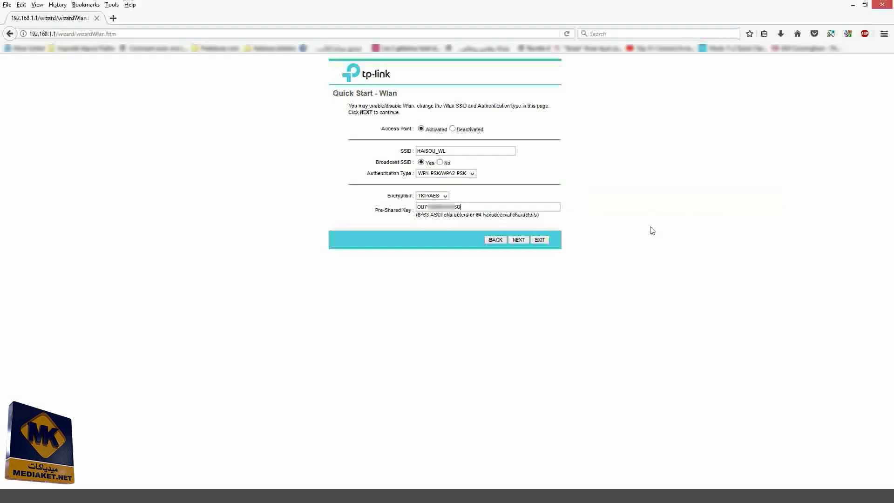
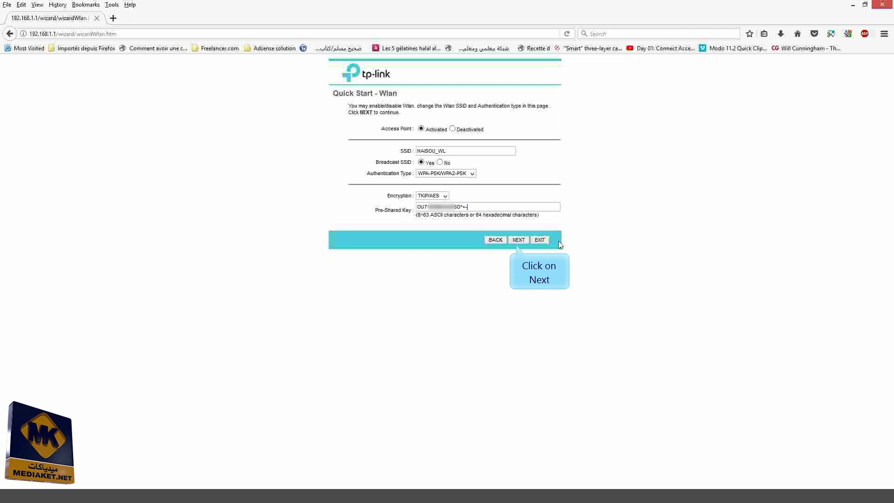
Complete the wizard and save the Quick Start settings to the router
left_click(521, 241)
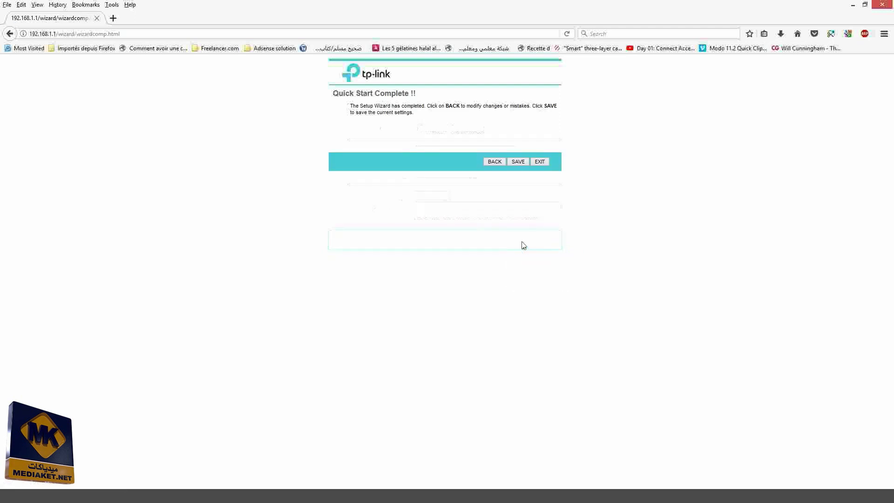
left_click(521, 161)
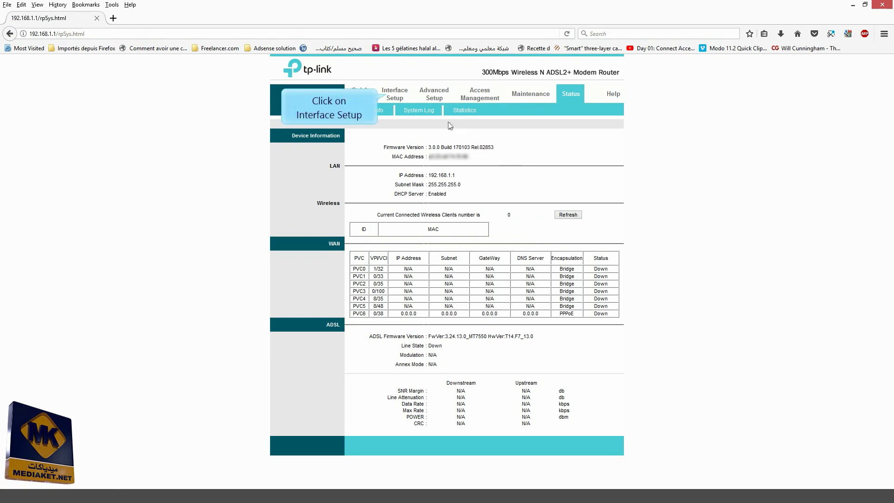
Set Use WPS to No in the Interface Setup wireless settings and save
left_click(392, 94)
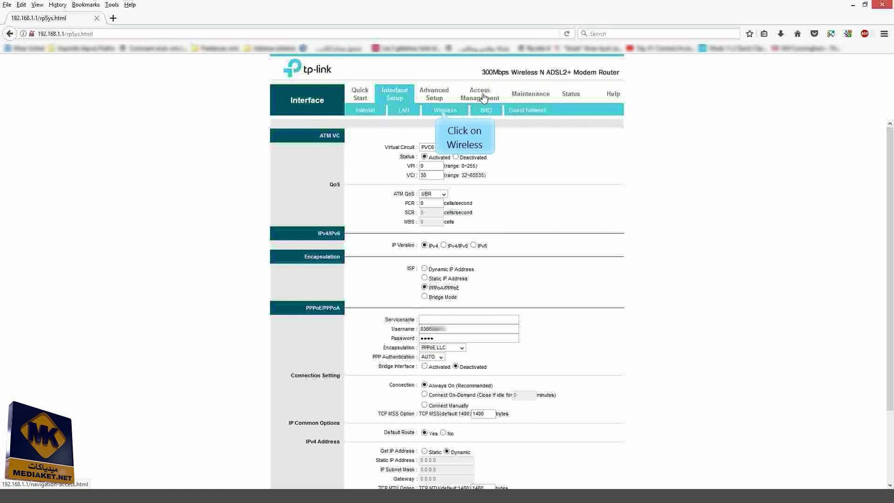
left_click(440, 111)
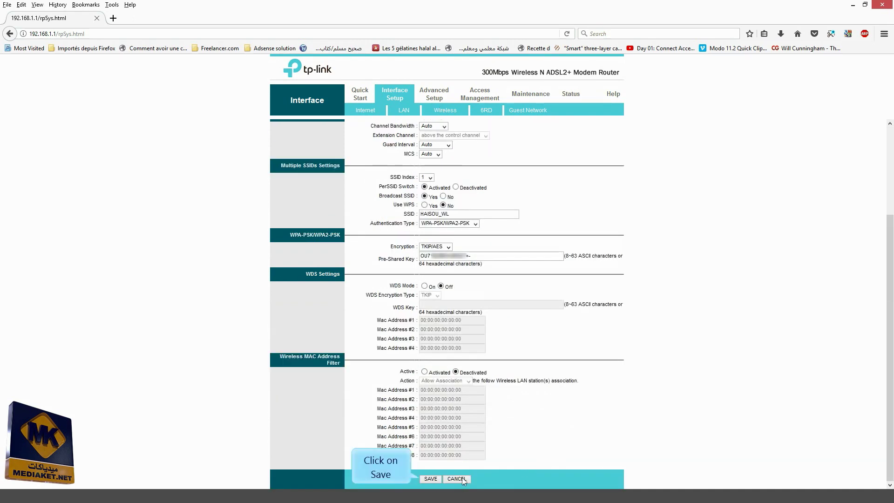
left_click(430, 479)
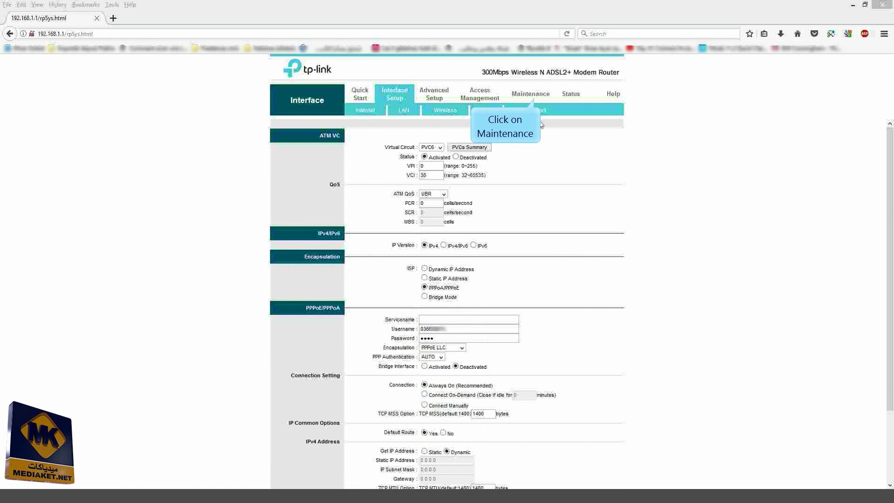
Enter and confirm a new admin password under Maintenance > Administration, then save
left_click(533, 95)
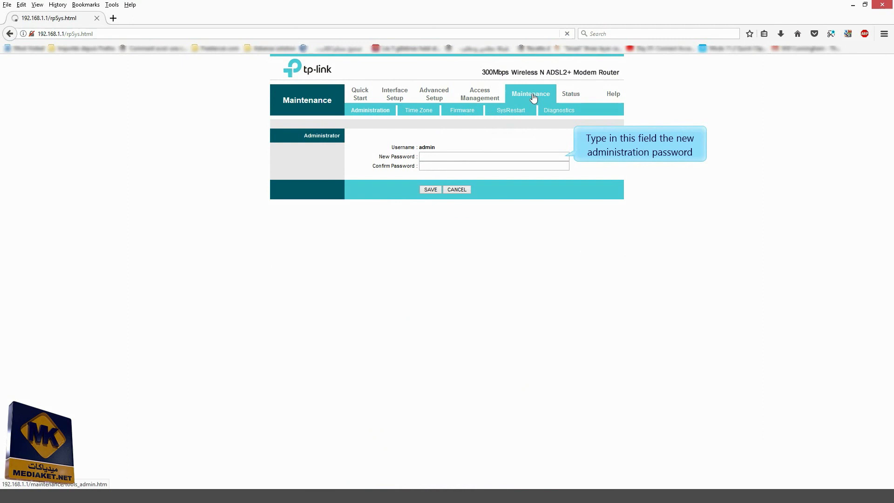
left_click(473, 158)
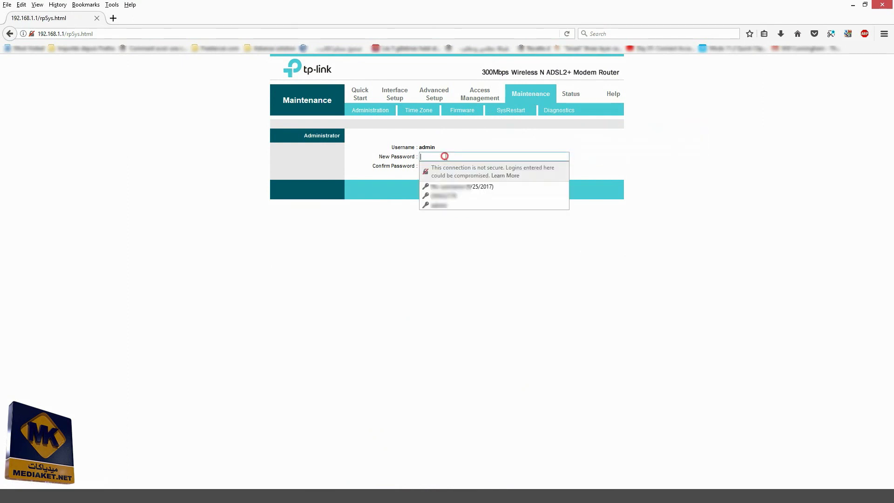
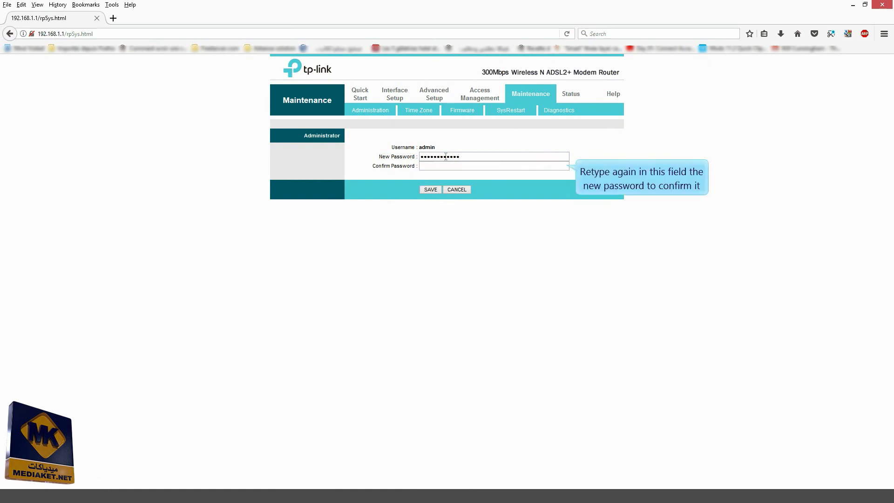
left_click(455, 167)
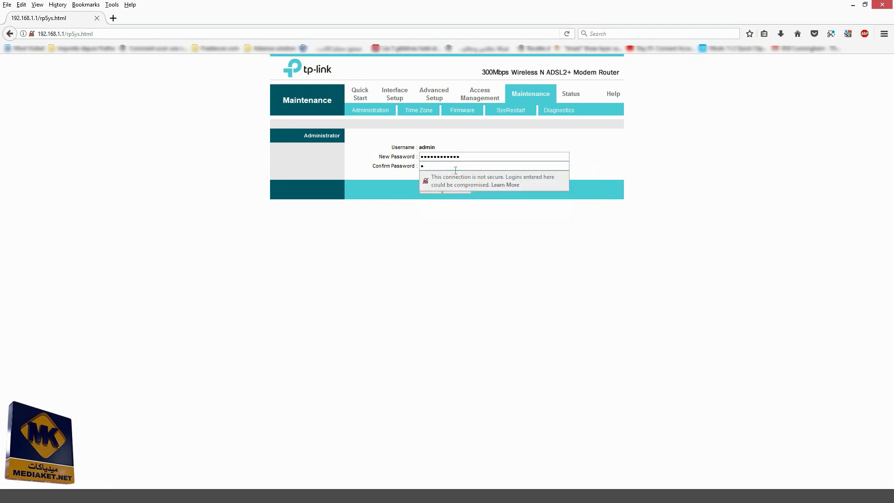
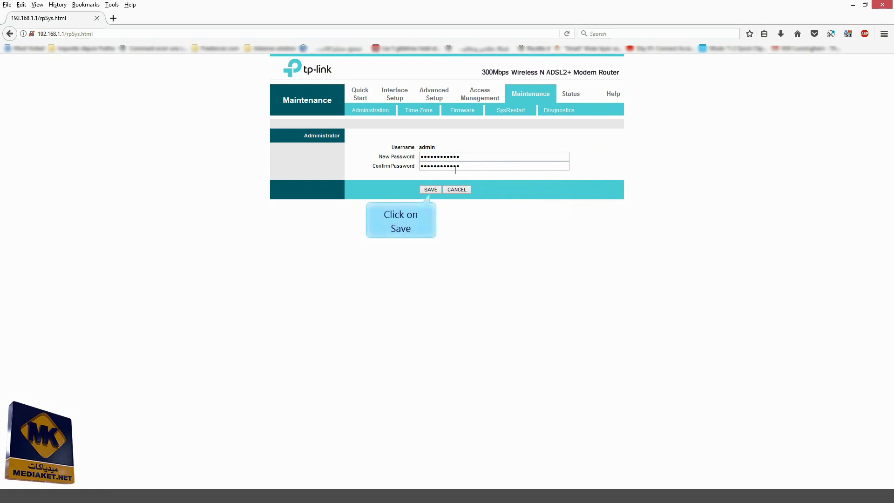
left_click(434, 191)
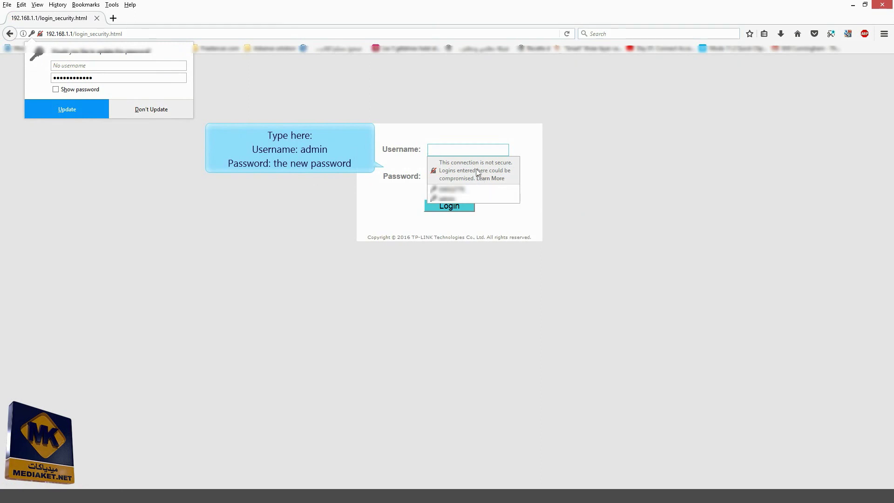
Sign in with username admin and the new password
left_click(473, 149)
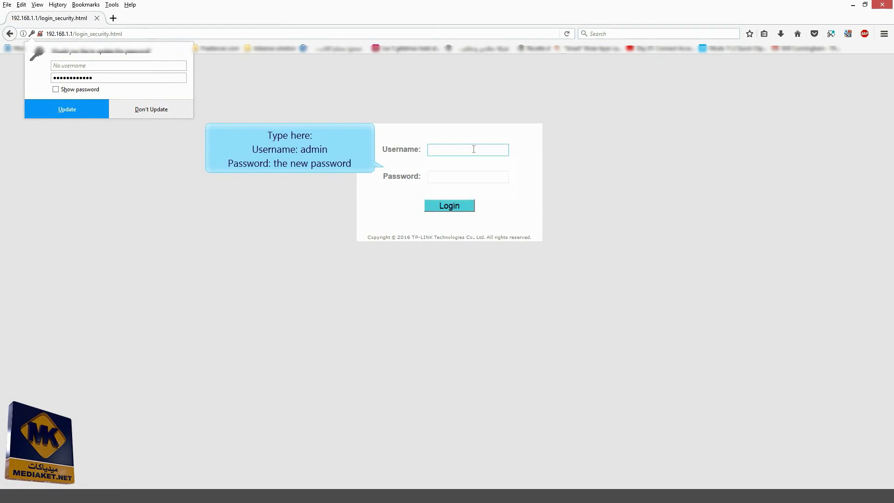
type("admin")
left_click(608, 168)
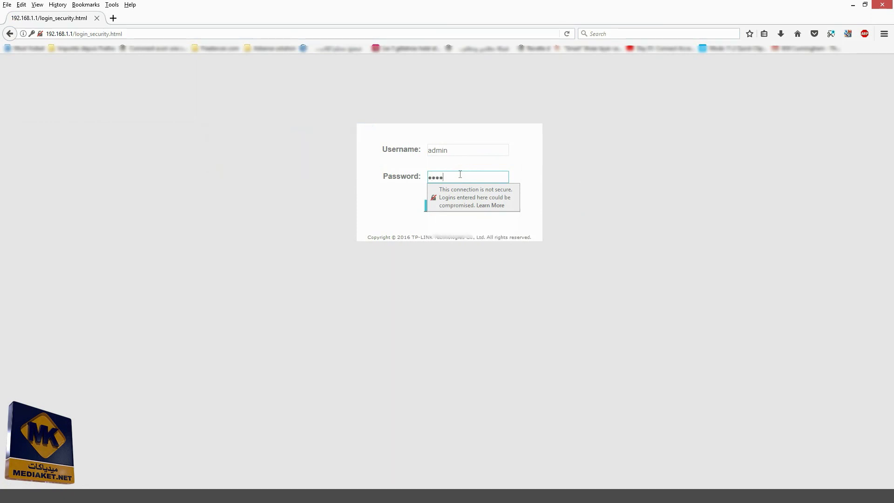
type("***")
key("Tab")
left_click(455, 206)
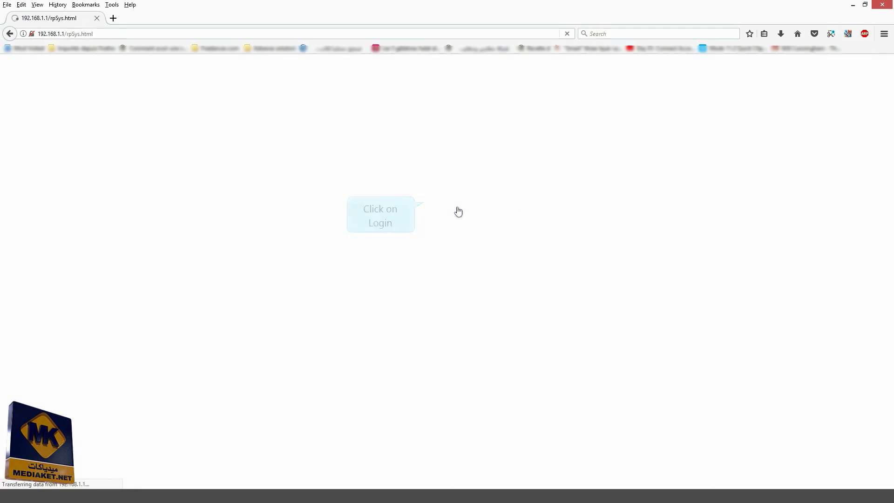